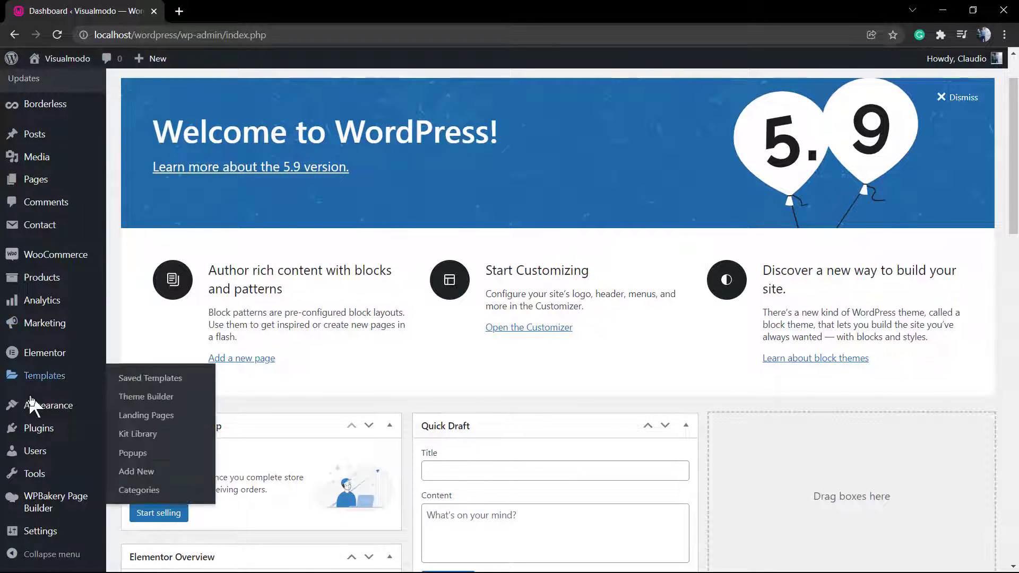
Step: On the Themes page, view the active Anzu theme's details, then close them
mouse_move(48, 405)
left_click(150, 408)
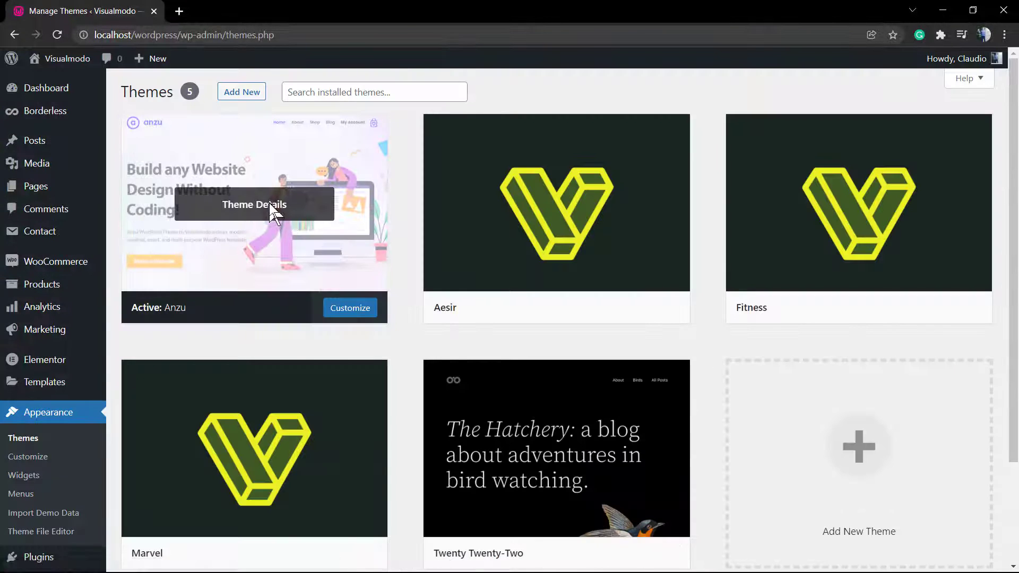
left_click(339, 215)
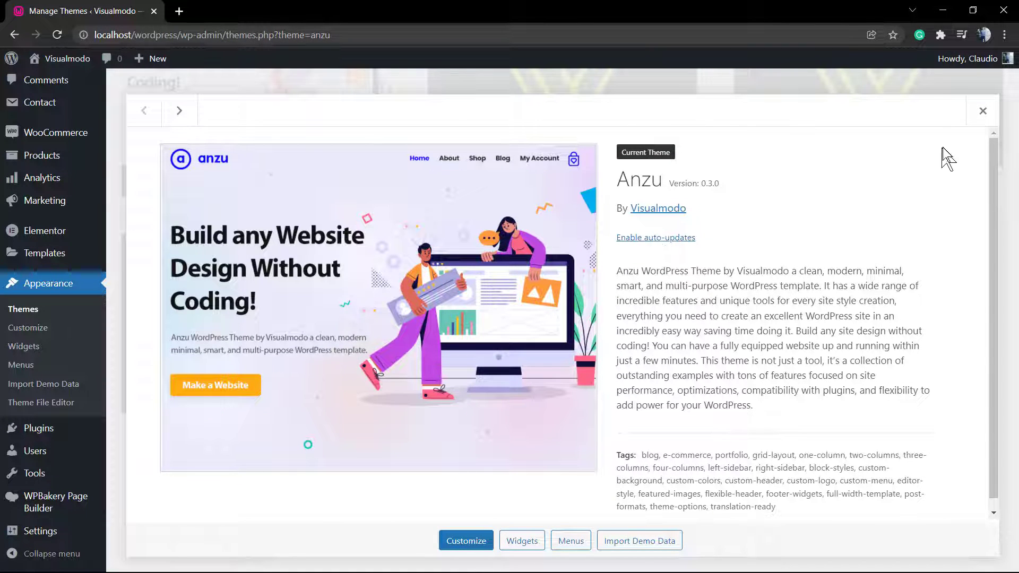
left_click(981, 112)
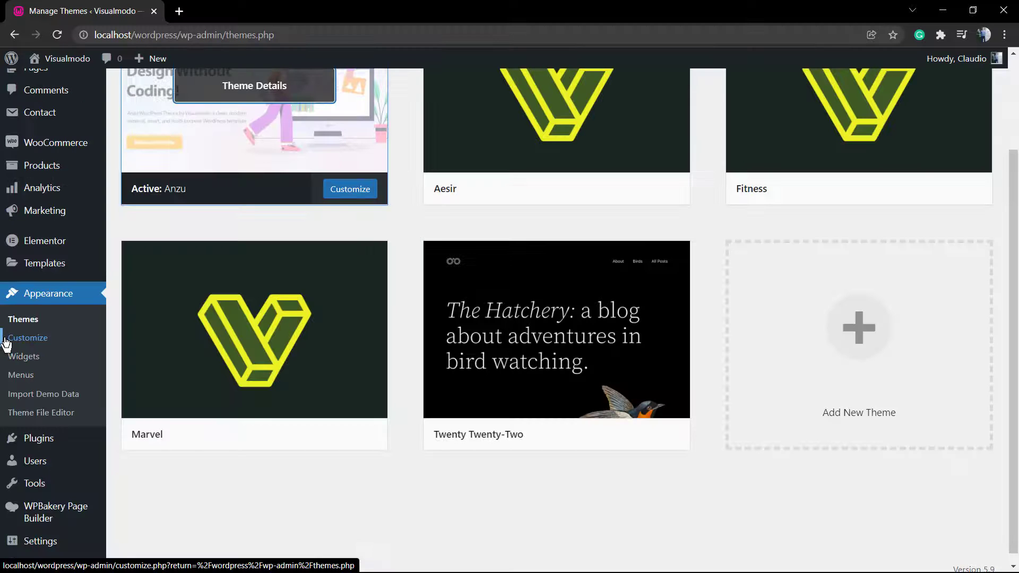
Step: Open the Anzu Customizer, zoom the page in, and show the Colors section
left_click(6, 341)
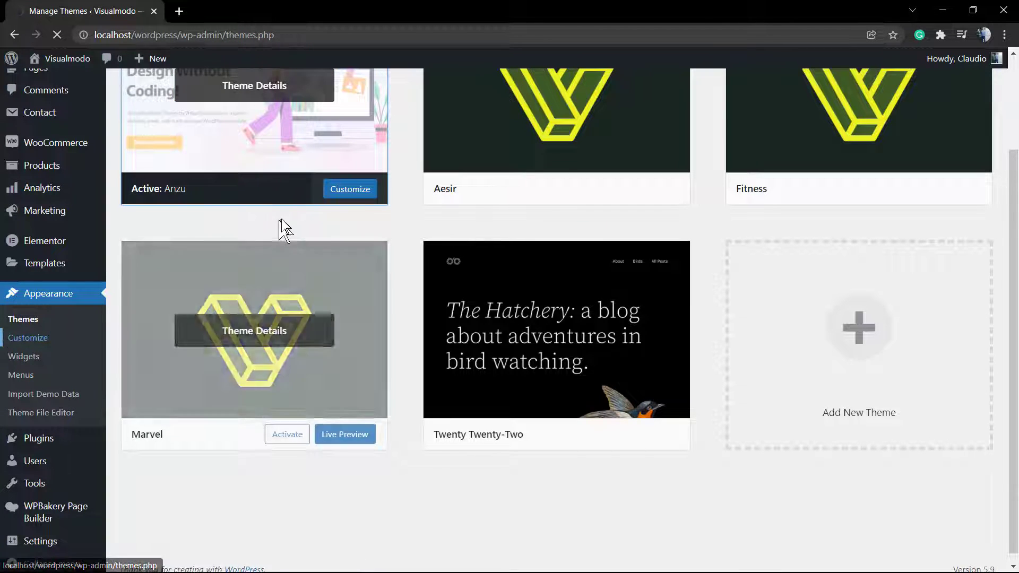
key("ctrl+plus")
key("ctrl+plus")
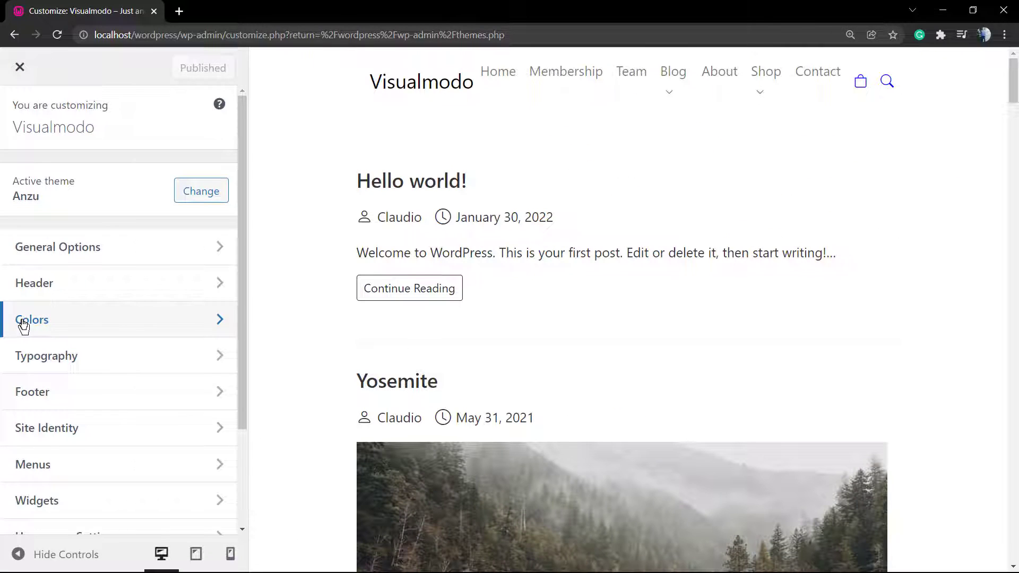
left_click(21, 320)
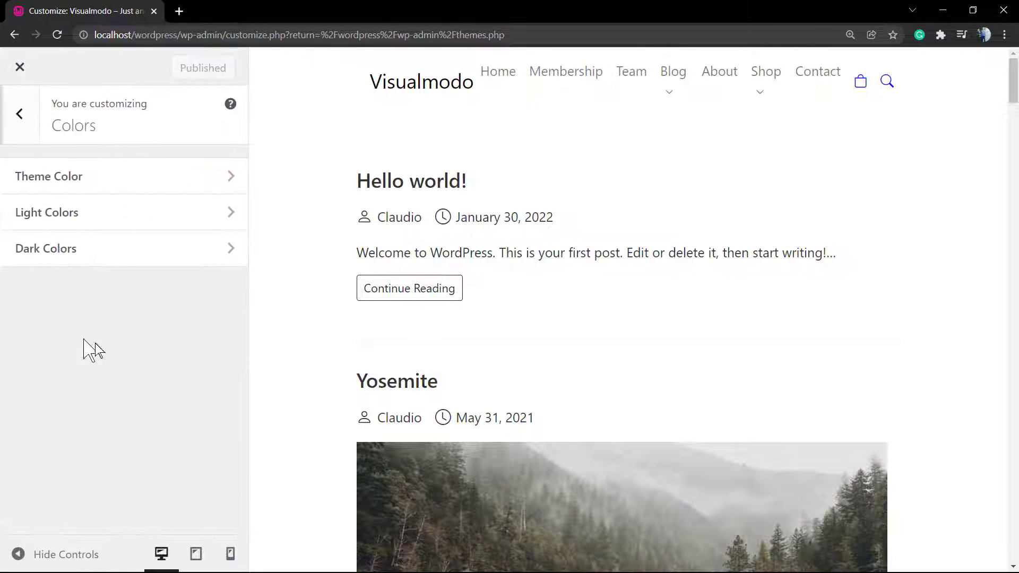
Step: Under Theme Color, turn Header Dark Mode on and Footer Dark Mode off
left_click(70, 178)
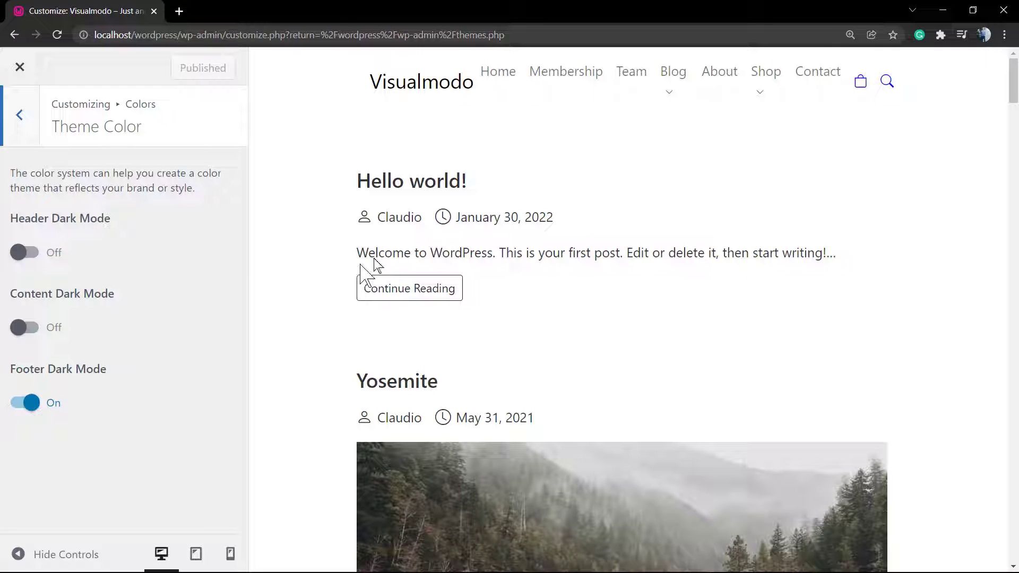
key("ctrl+minus")
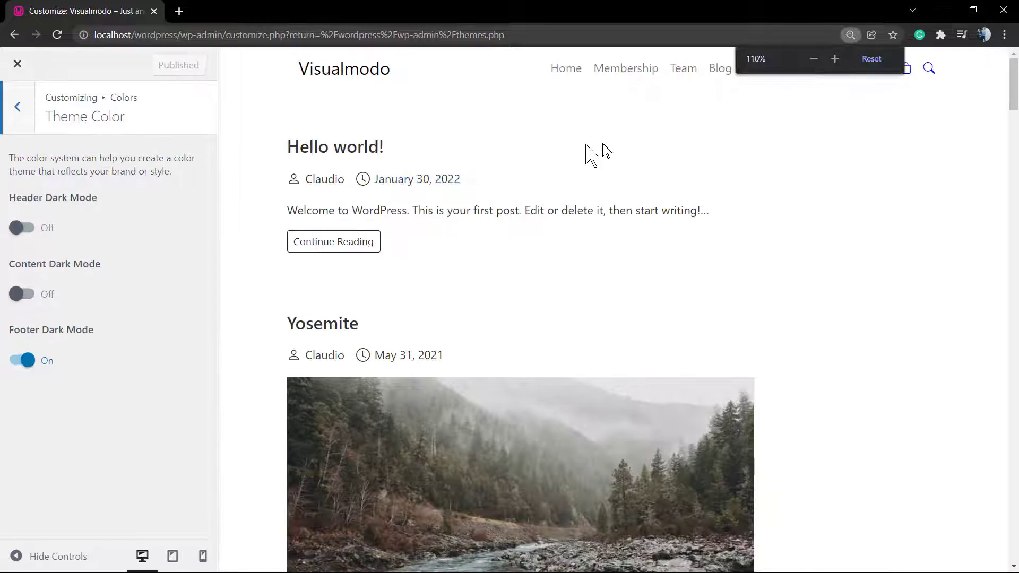
left_click_drag(503, 78, 519, 75)
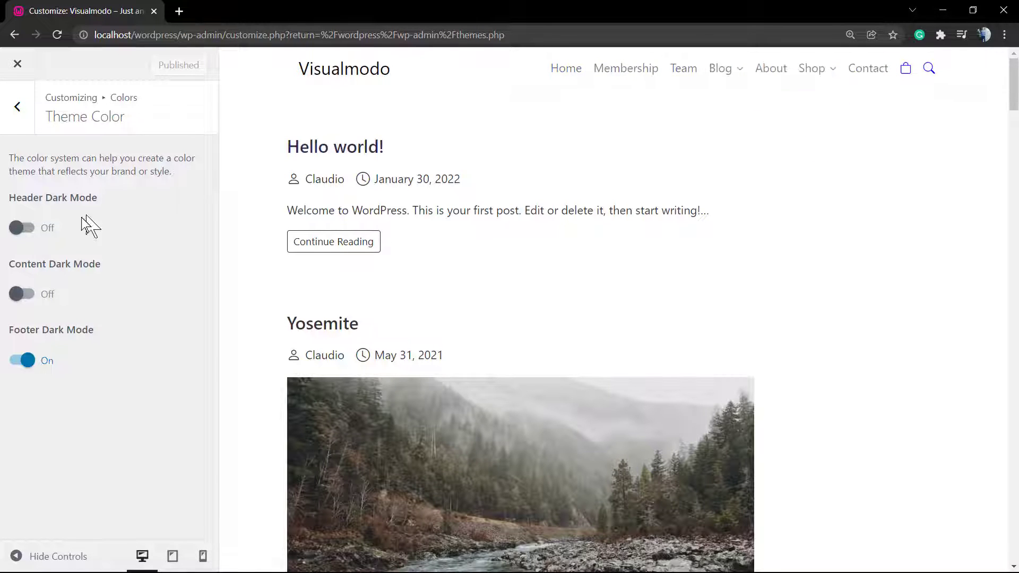
left_click(43, 233)
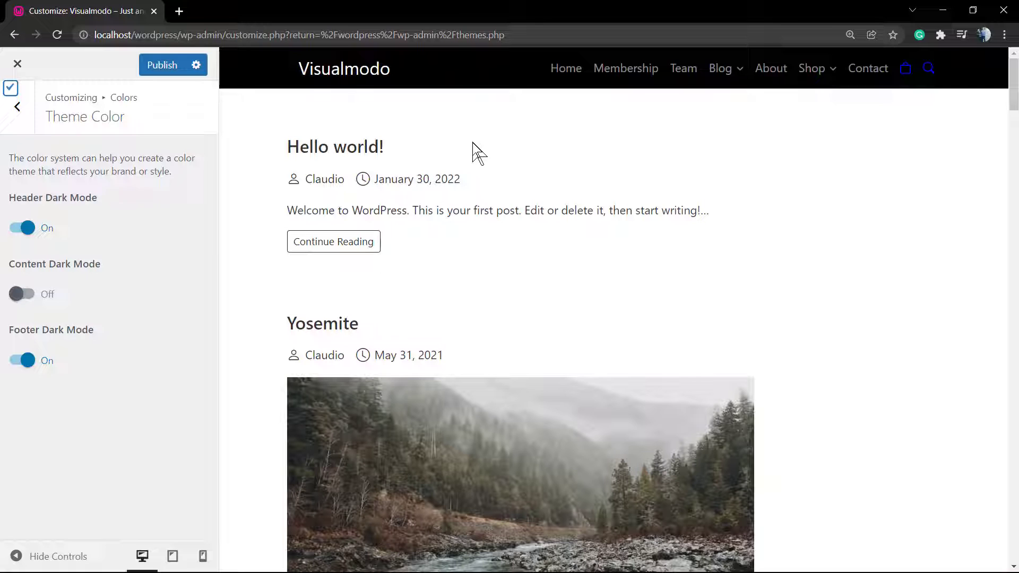
scroll(510, 211, "down", 15)
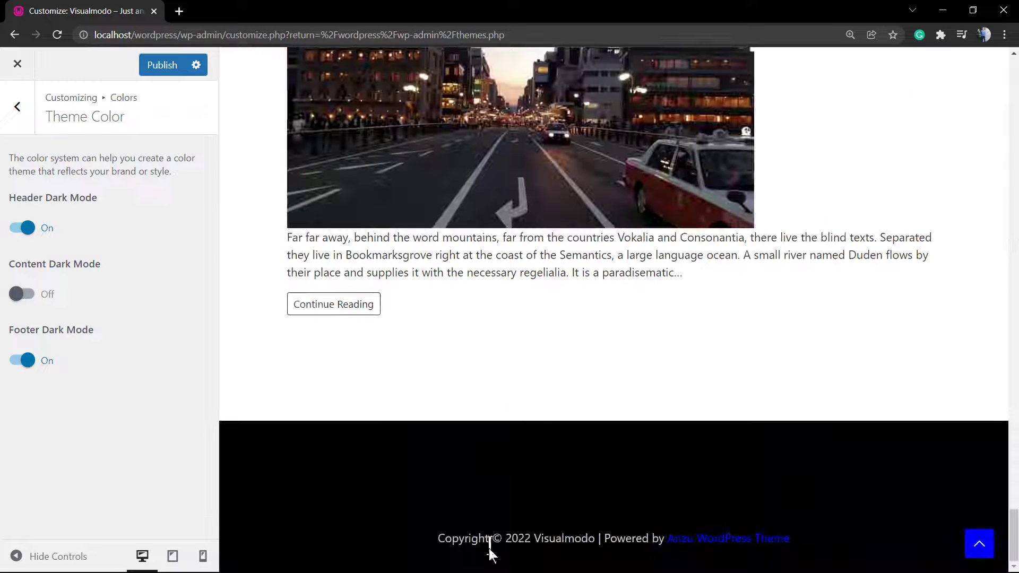
mouse_move(434, 539)
left_mouse_down()
mouse_move(611, 535)
mouse_move(491, 530)
left_mouse_up()
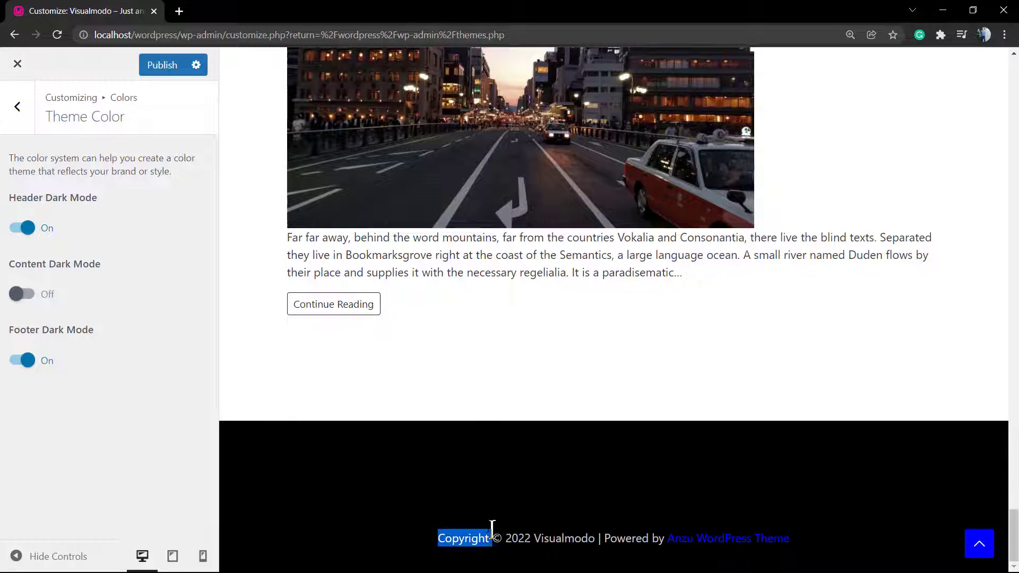
left_click(24, 361)
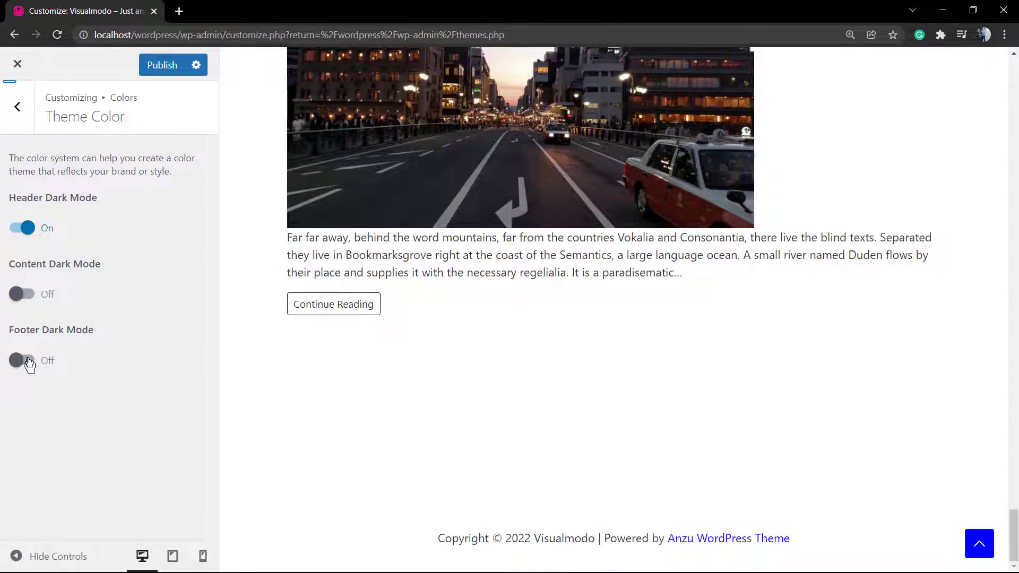
Step: Turn Footer Dark Mode back on and enable Content Dark Mode
left_click(26, 360)
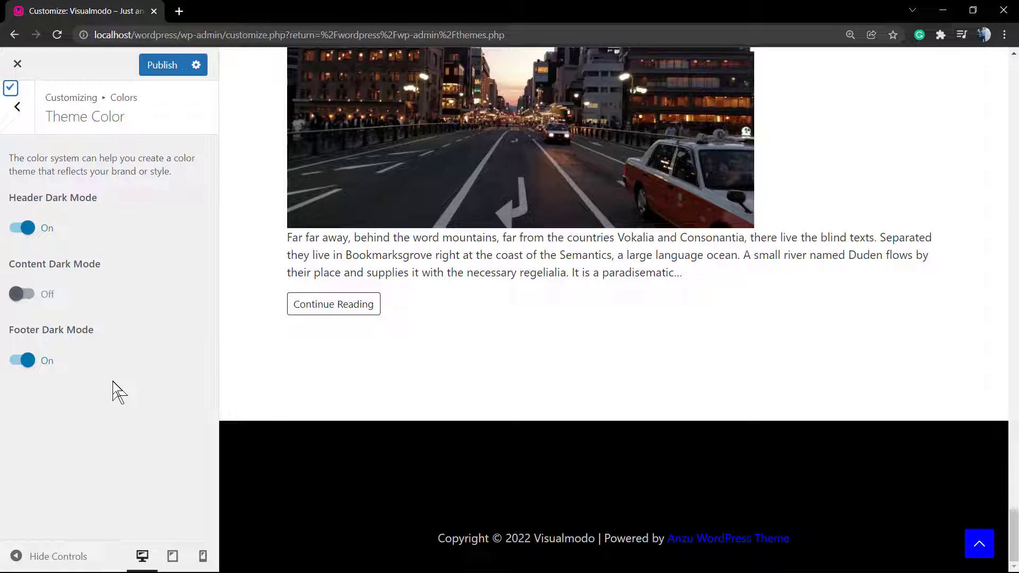
left_click(24, 293)
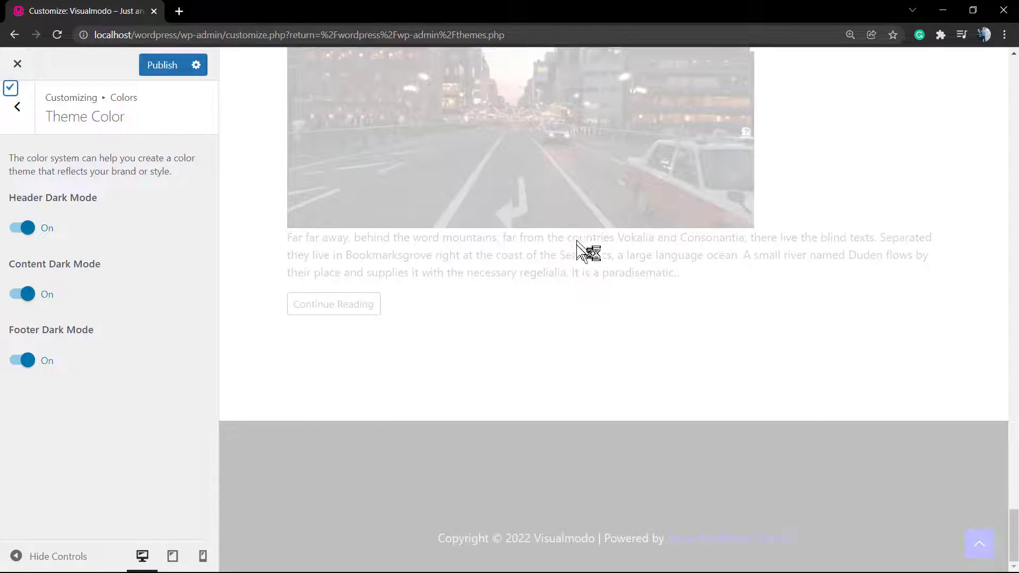
scroll(548, 264, "down", 3)
scroll(375, 291, "down", 4)
scroll(489, 358, "up", 3)
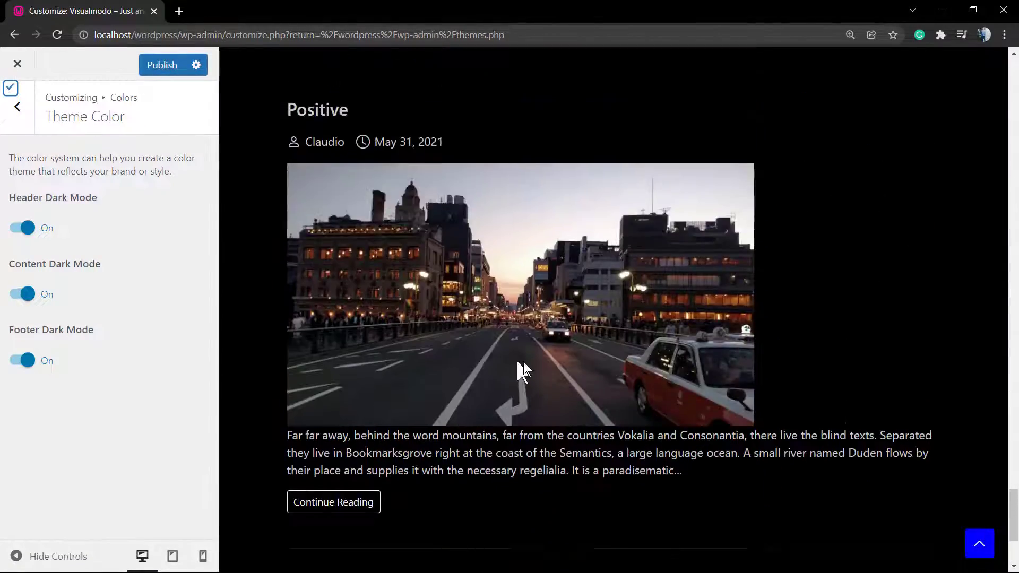
scroll(518, 371, "down", 3)
scroll(524, 359, "up", 3)
scroll(524, 354, "up", 5)
scroll(510, 301, "up", 6)
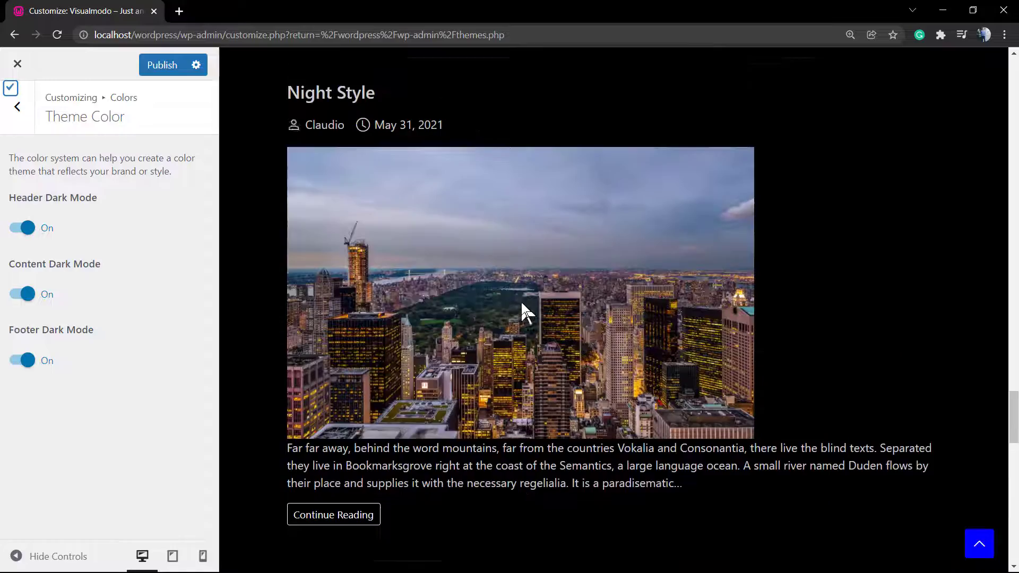
scroll(523, 313, "up", 4)
scroll(524, 312, "up", 7)
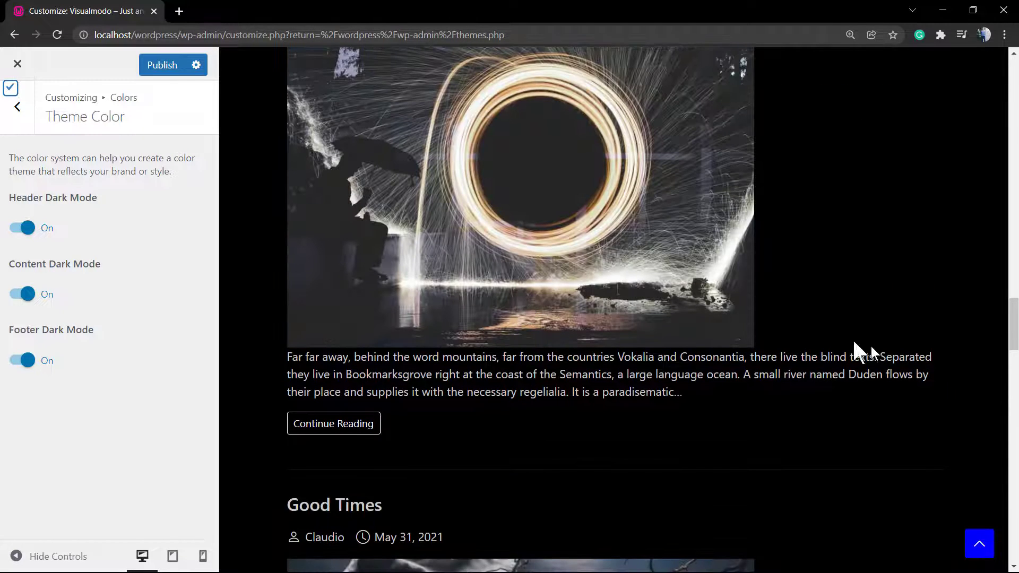
scroll(871, 346, "up", 10)
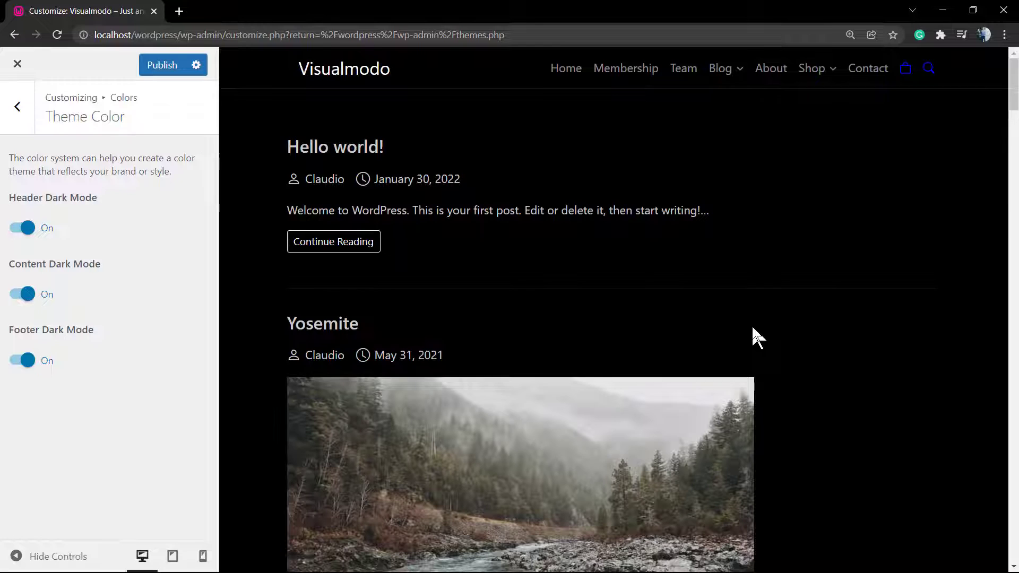
key("ctrl+plus")
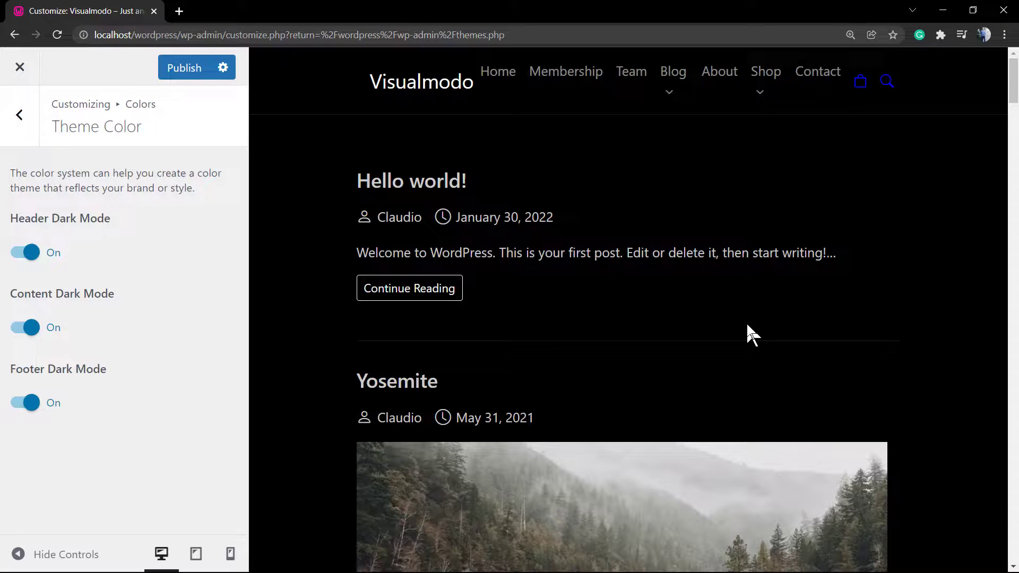
key("ctrl+plus")
key("ctrl+minus")
key("ctrl+minus")
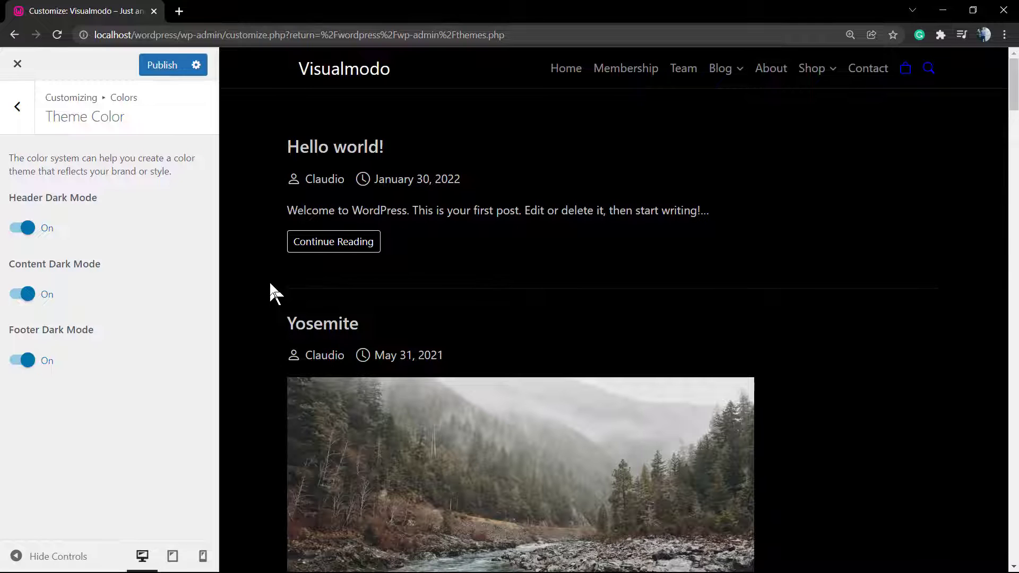
left_click(26, 228)
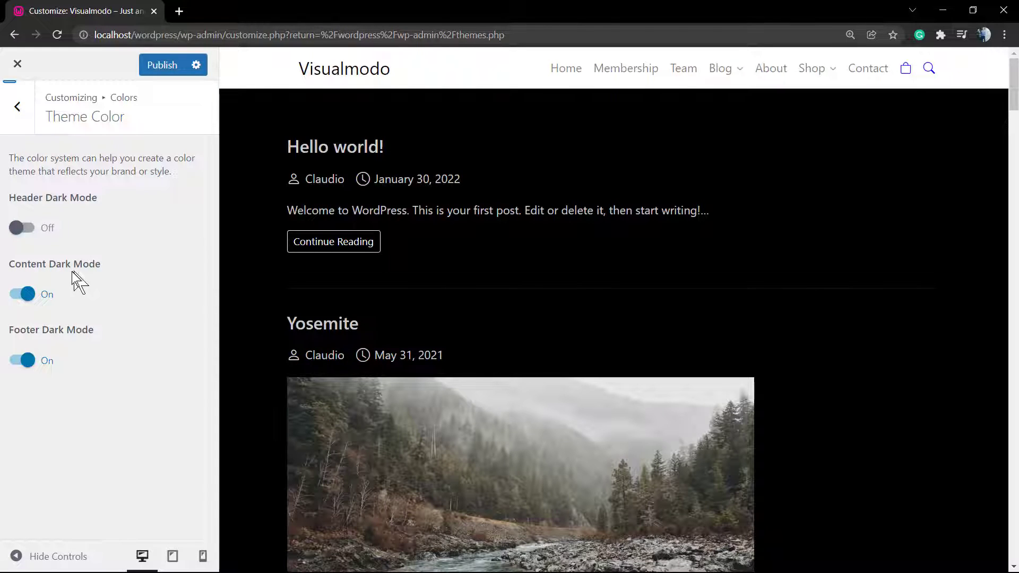
double_click(46, 229)
left_click(24, 229)
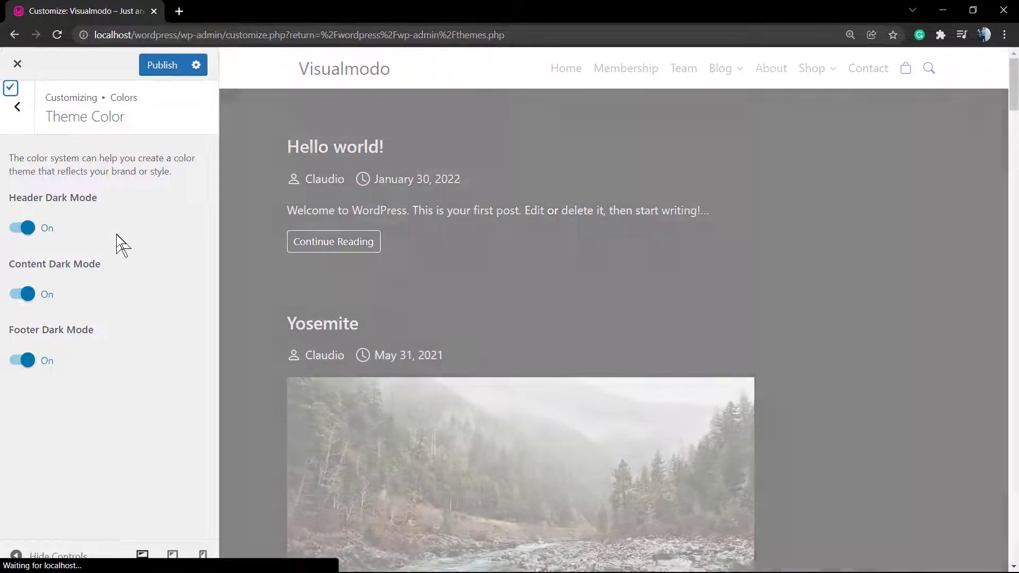